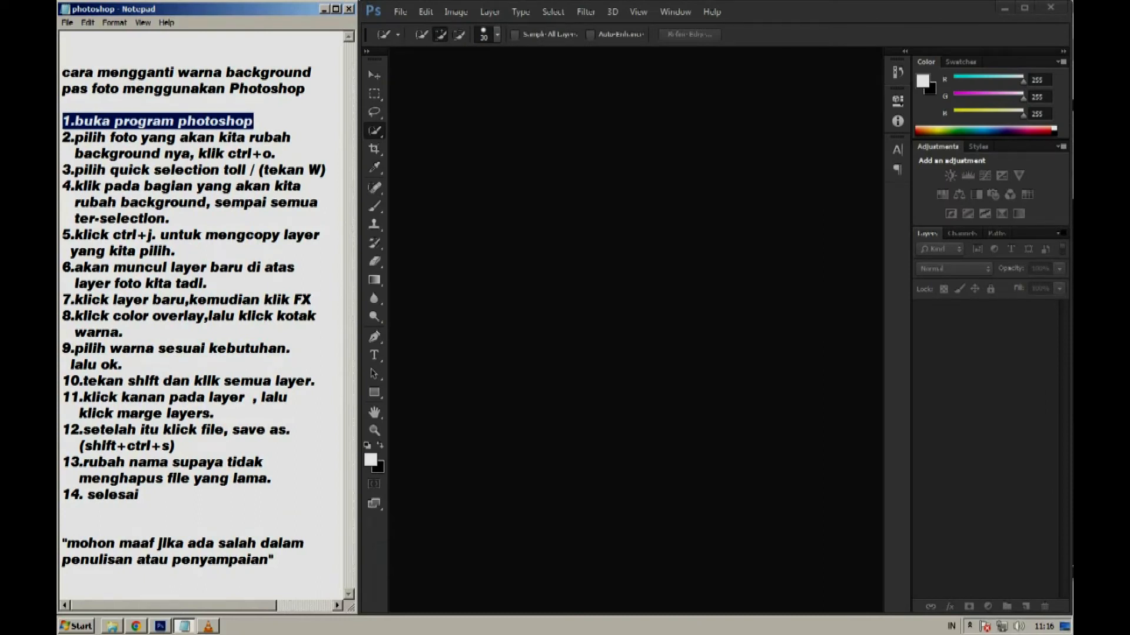
Highlight instruction 2 in the Notepad notes, and open the red-background portrait from My Pictures in Photoshop
{"action": "left_click_drag", "start_coordinate": [277, 155], "coordinate": [63, 138]}
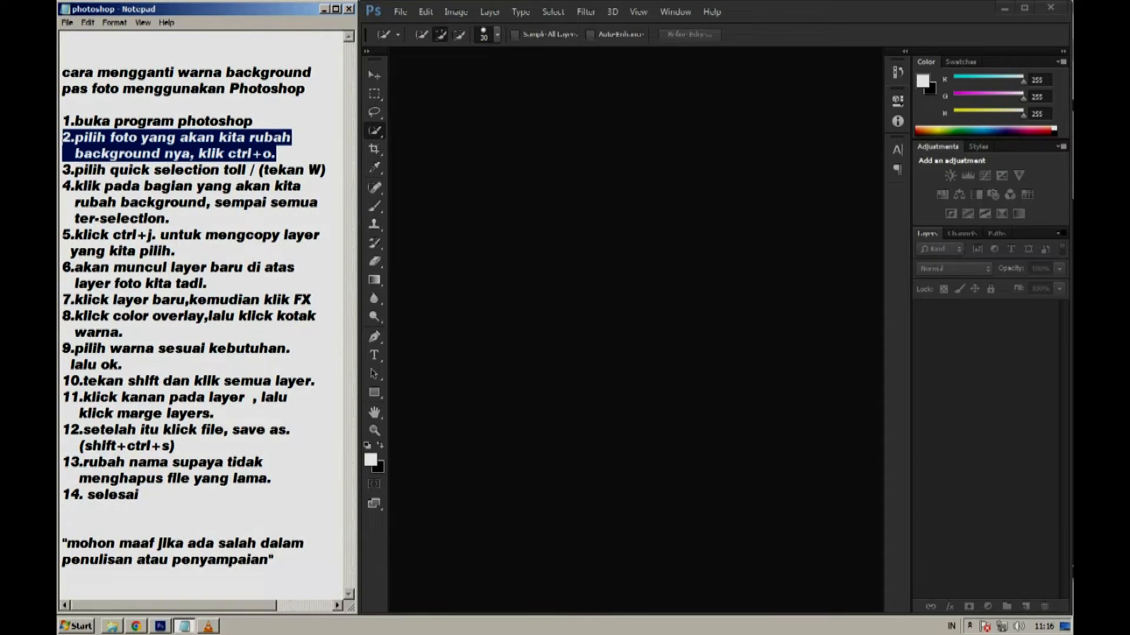
{"action": "key", "text": "alt+Tab"}
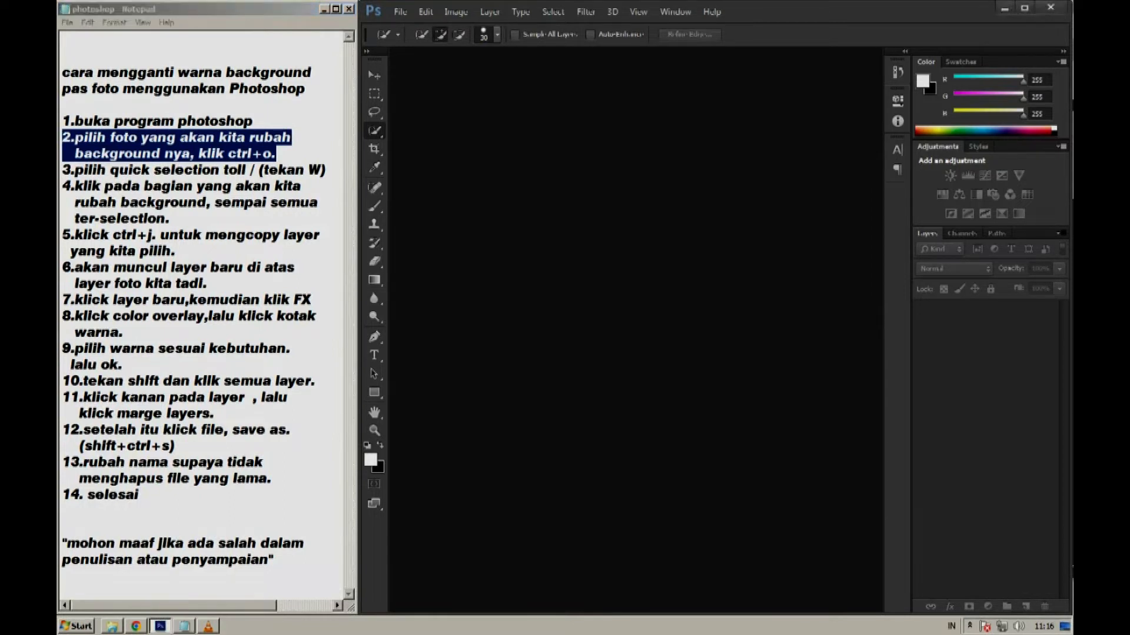
{"action": "key", "text": "ctrl+o"}
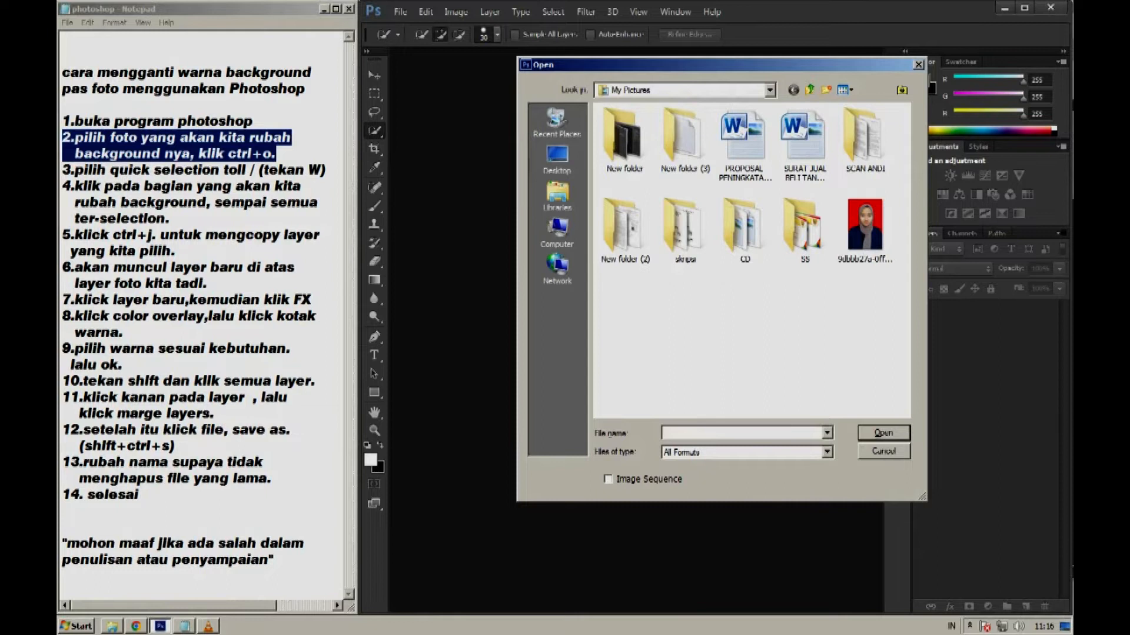
{"action": "left_click", "coordinate": [864, 224]}
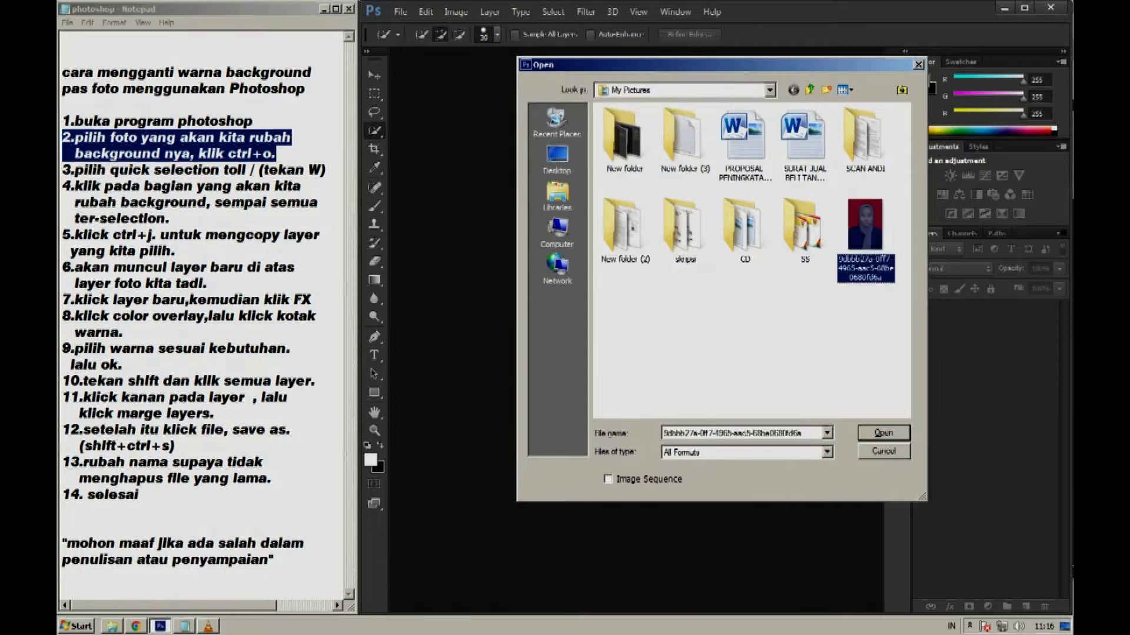
{"action": "key", "text": "Return"}
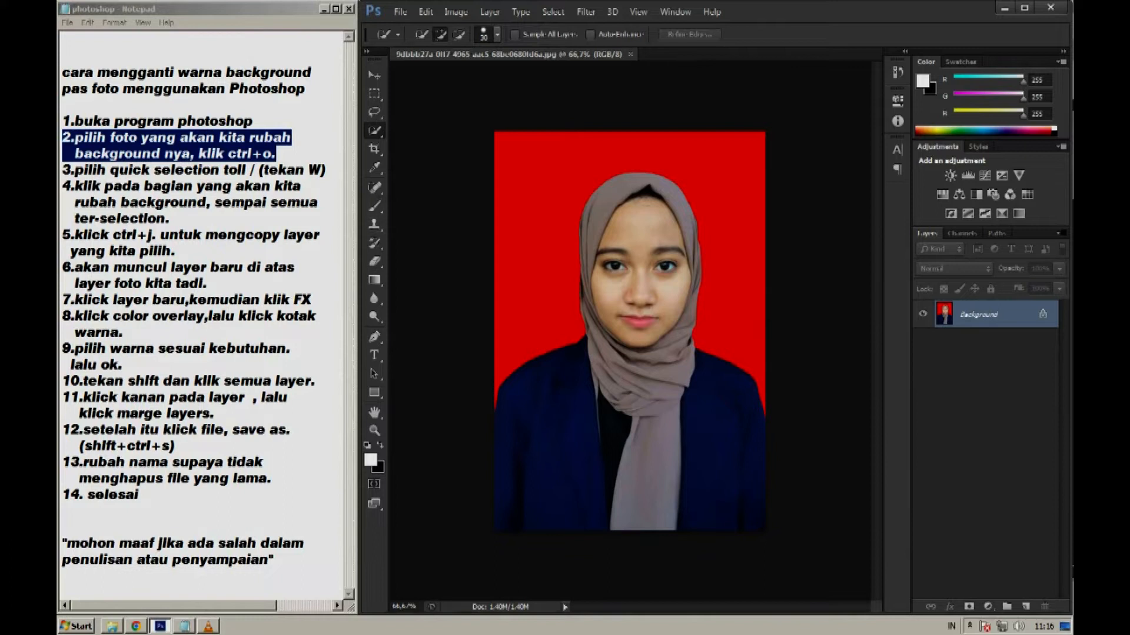
Highlight instructions 3 and 4 in the Notepad notes as each is followed, and select the portrait's red background in Photoshop with the Quick Selection Tool
{"action": "left_click_drag", "start_coordinate": [326, 170], "coordinate": [63, 170]}
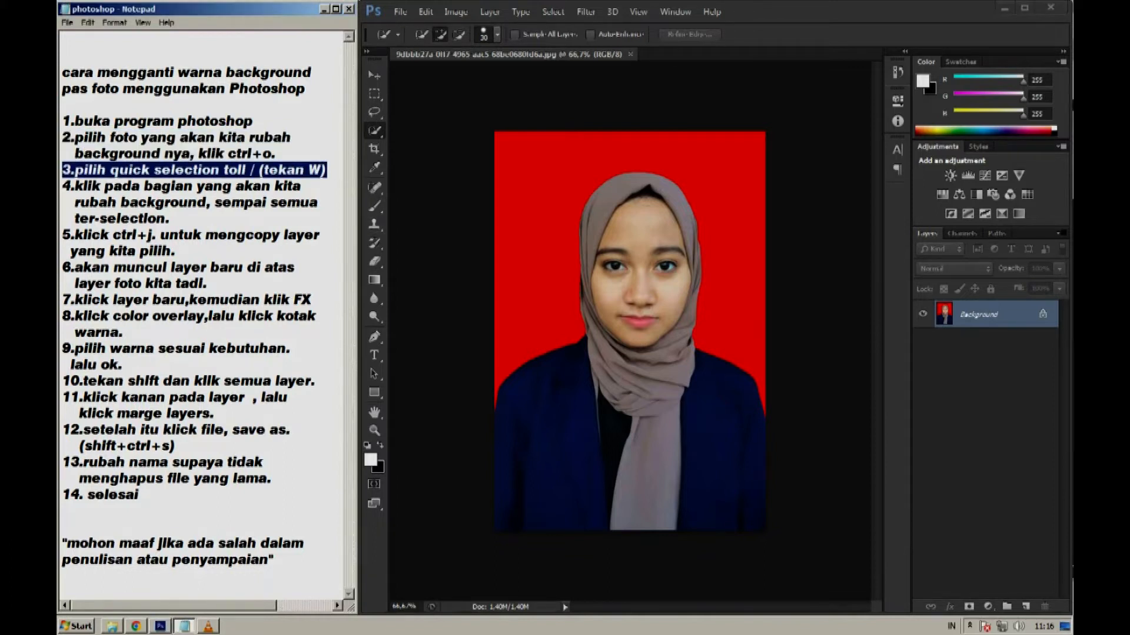
{"action": "key", "text": "alt+Tab"}
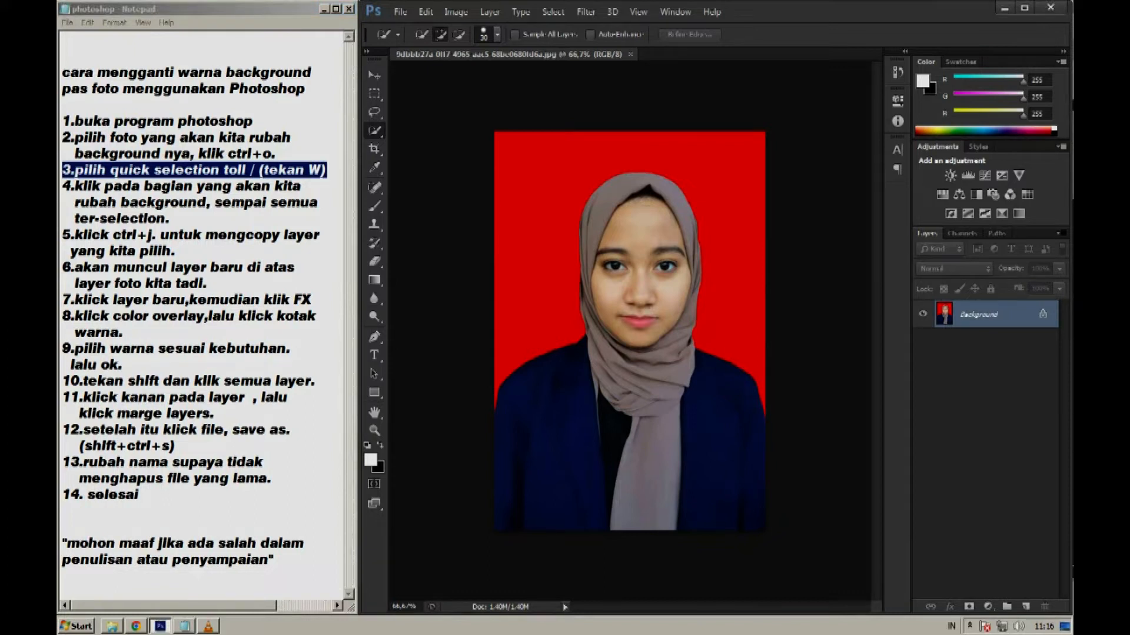
{"action": "right_click", "coordinate": [374, 130]}
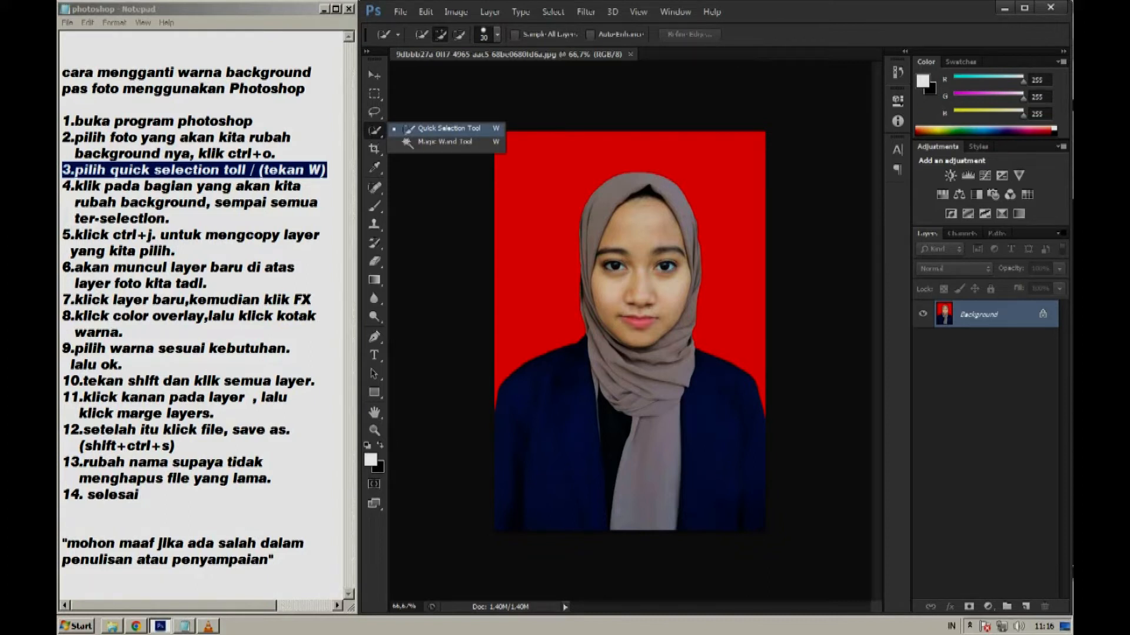
{"action": "left_click", "coordinate": [449, 128]}
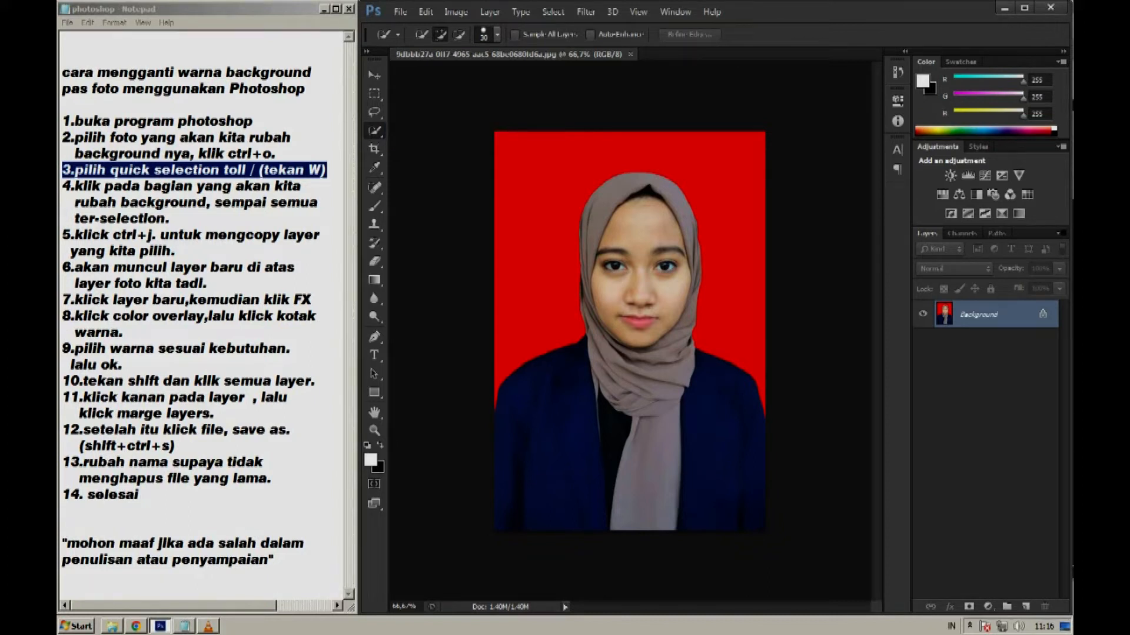
{"action": "left_click_drag", "start_coordinate": [172, 219], "coordinate": [62, 186]}
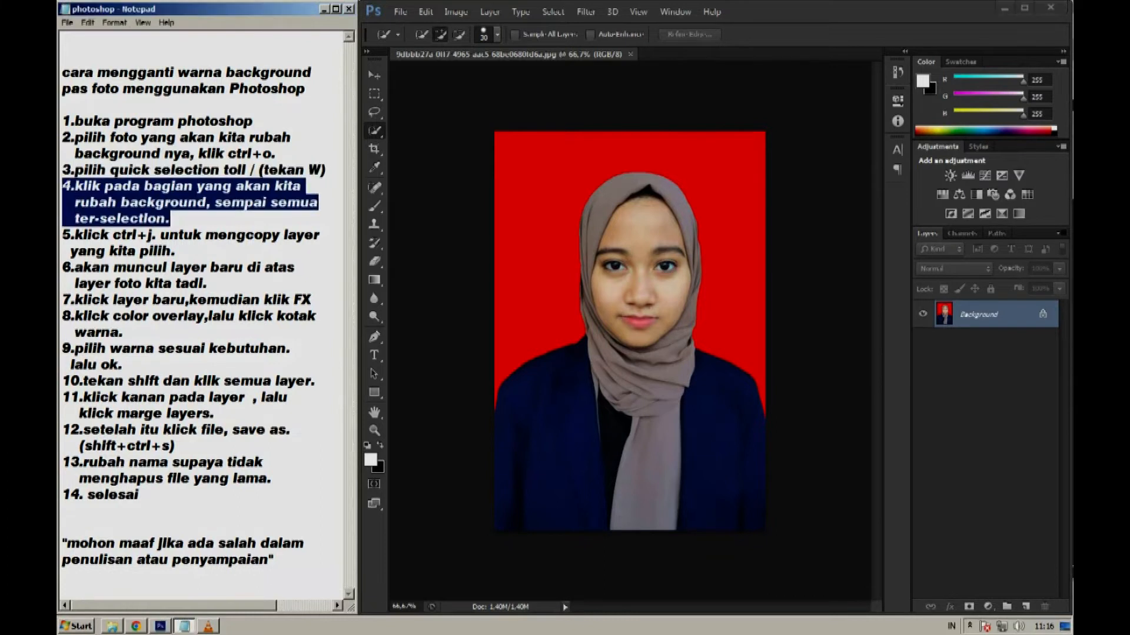
{"action": "key", "text": "alt+Tab"}
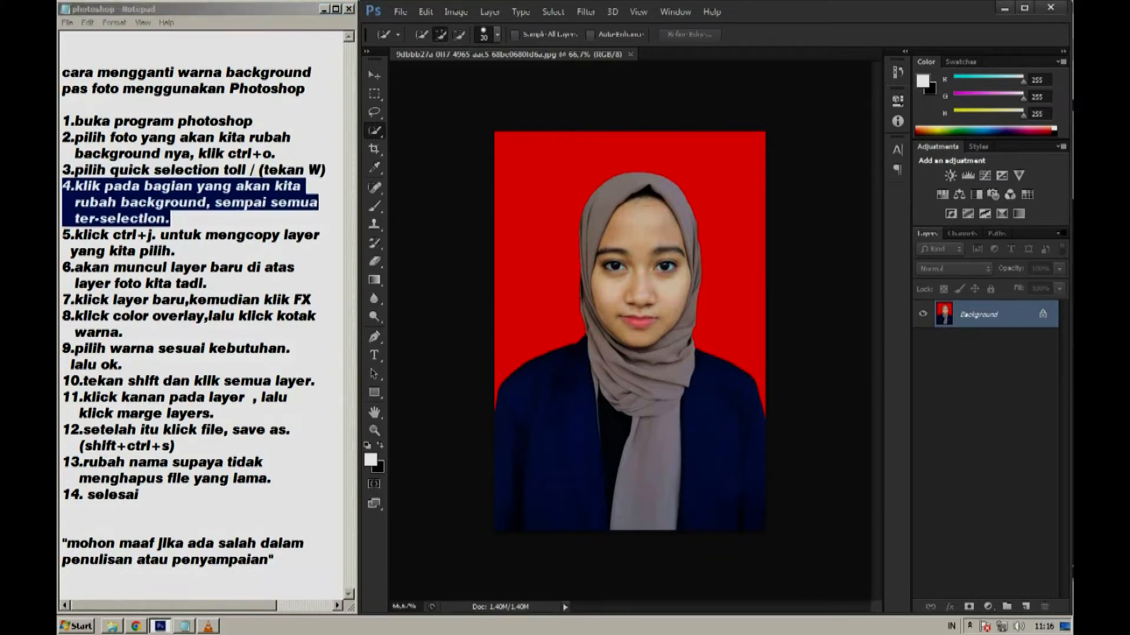
{"action": "left_click", "coordinate": [538, 205]}
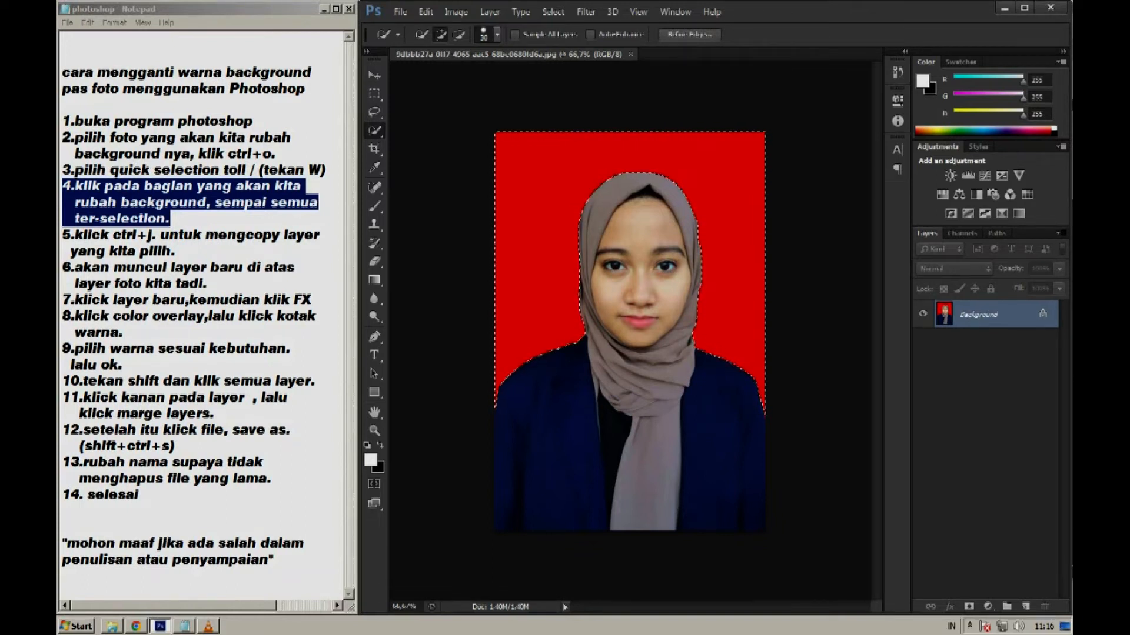
Highlight instruction 5 in the Notepad notes, and copy the selected red background to a new layer in Photoshop
{"action": "left_click_drag", "start_coordinate": [63, 235], "coordinate": [175, 252]}
{"action": "key", "text": "ctrl+j"}
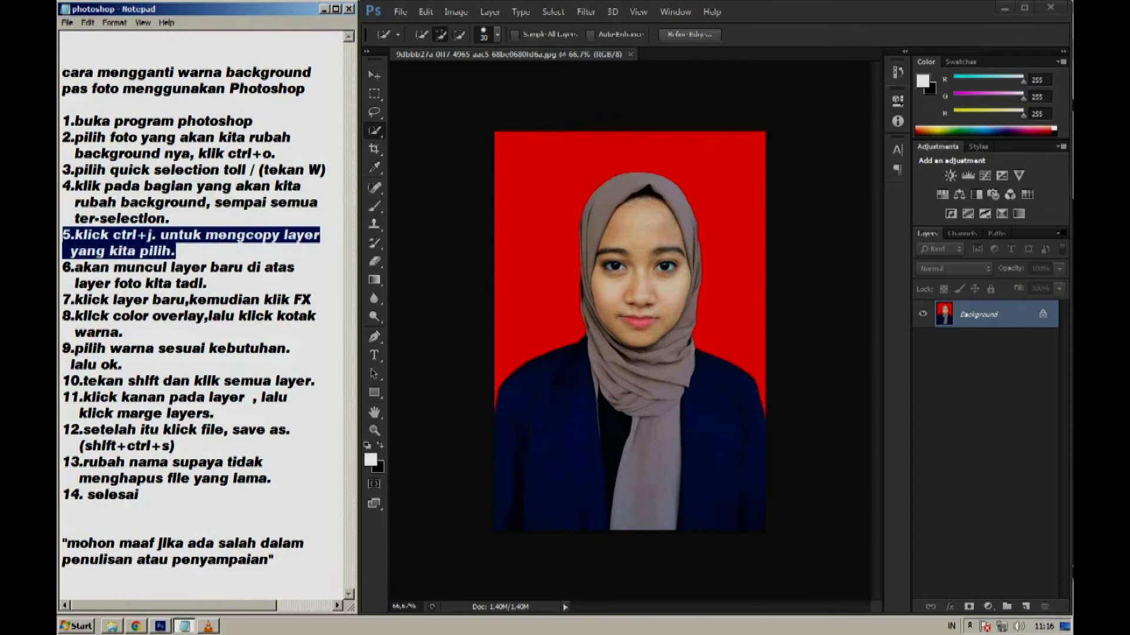
{"action": "key", "text": "alt+Tab"}
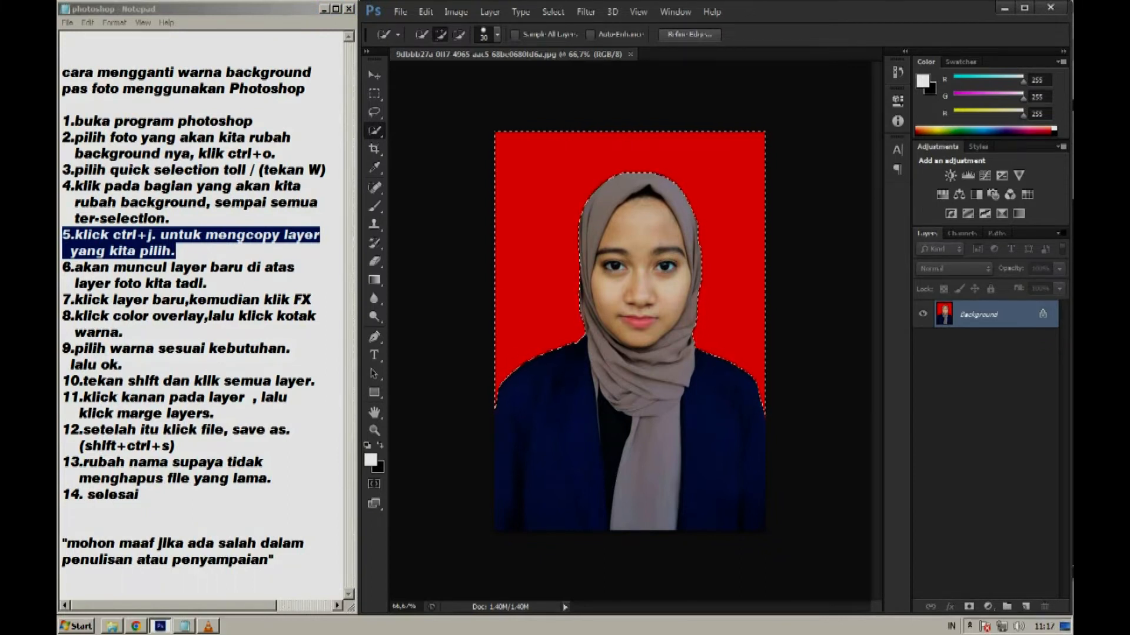
{"action": "key", "text": "ctrl+j"}
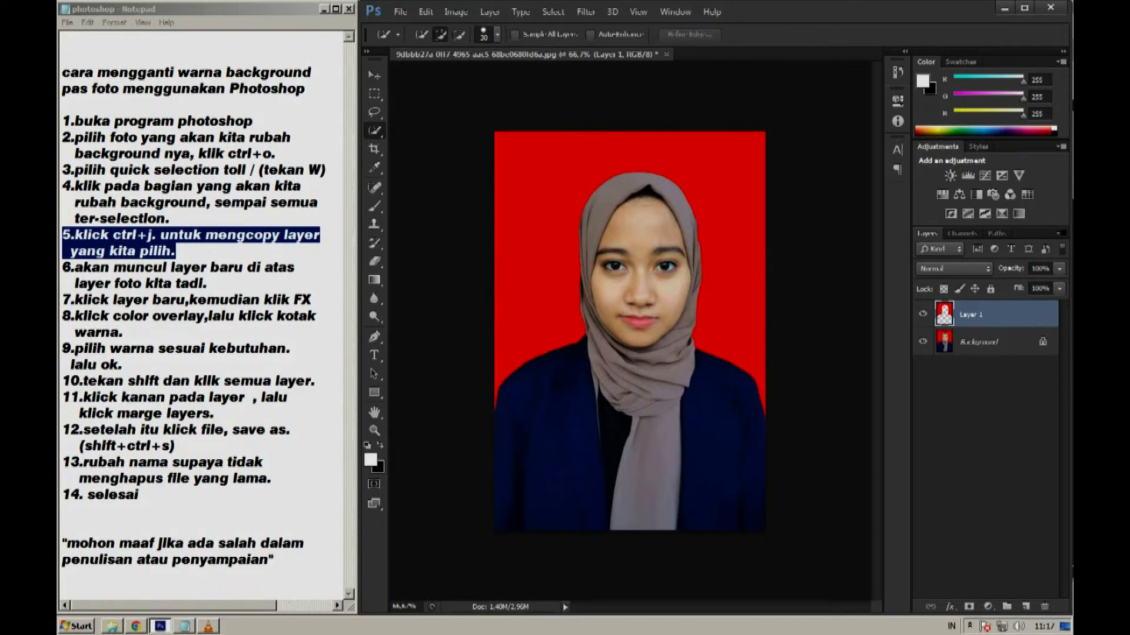
Highlight instructions 6, 7 and 8 in turn in the Notepad notes, and add a Color Overlay effect to Layer 1 in Photoshop
{"action": "left_click_drag", "start_coordinate": [208, 284], "coordinate": [63, 269]}
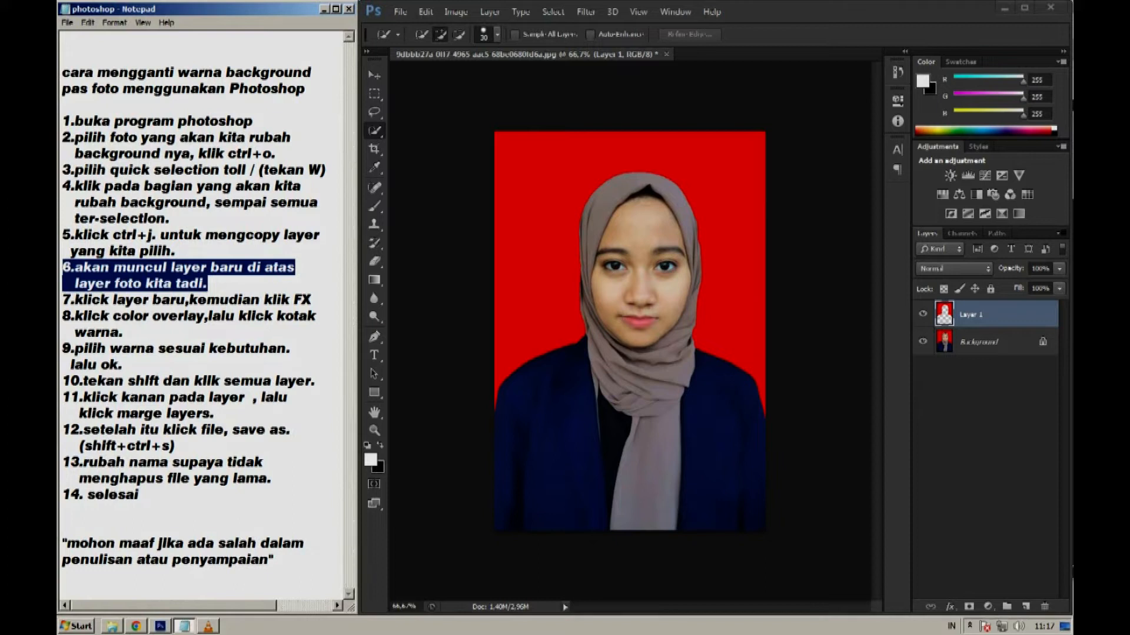
{"action": "left_click_drag", "start_coordinate": [311, 300], "coordinate": [63, 300]}
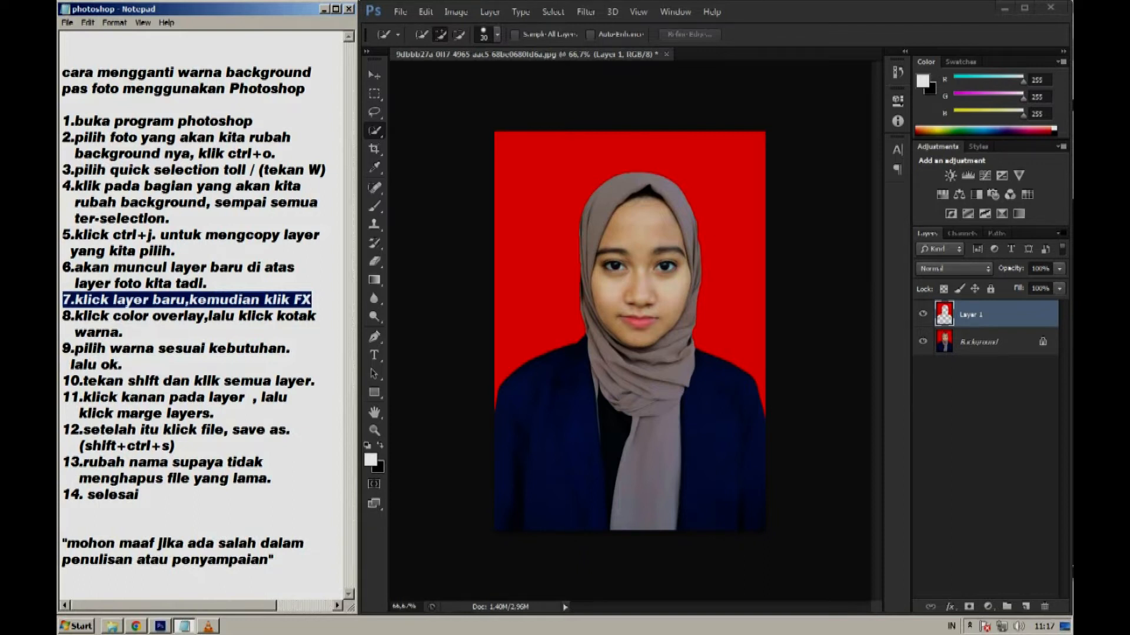
{"action": "key", "text": "alt+Tab"}
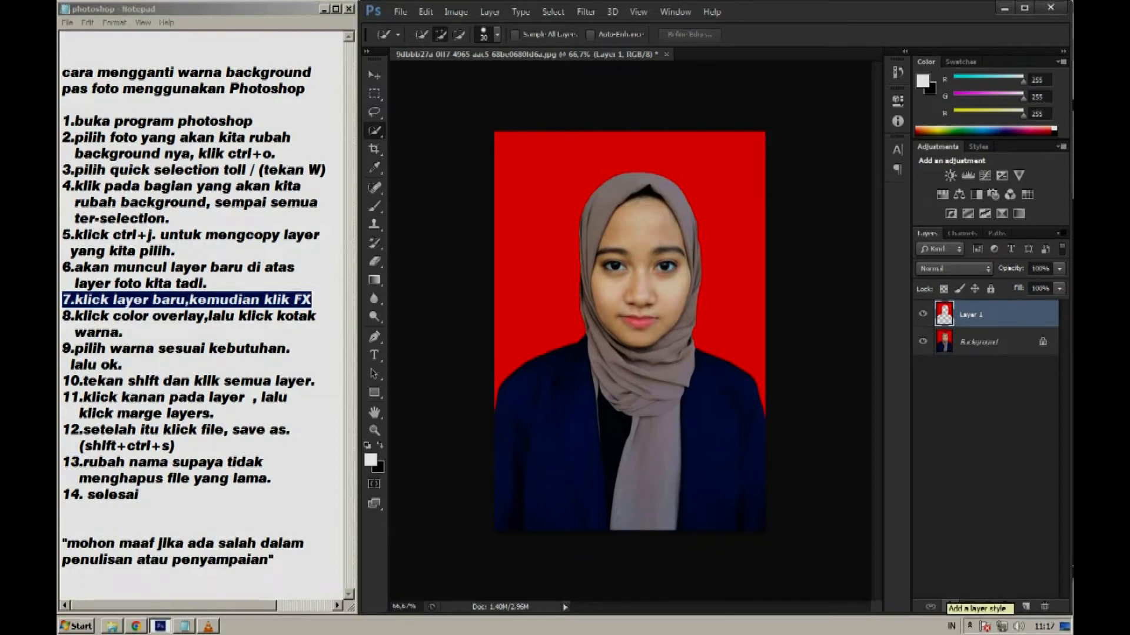
{"action": "left_click", "coordinate": [949, 607]}
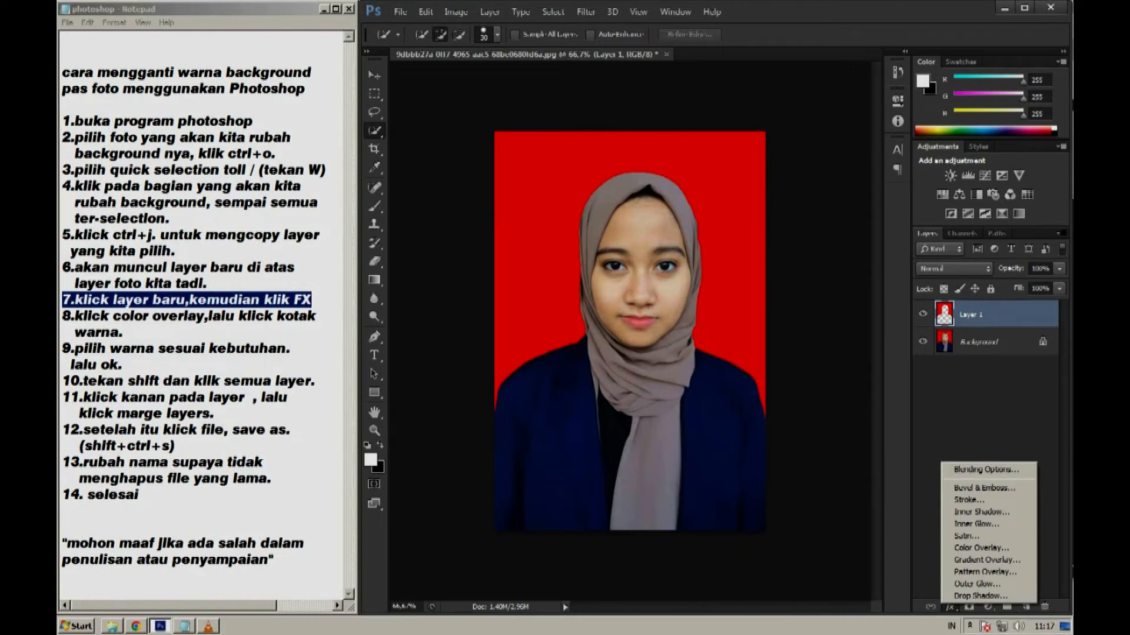
{"action": "left_click_drag", "start_coordinate": [63, 317], "coordinate": [124, 333]}
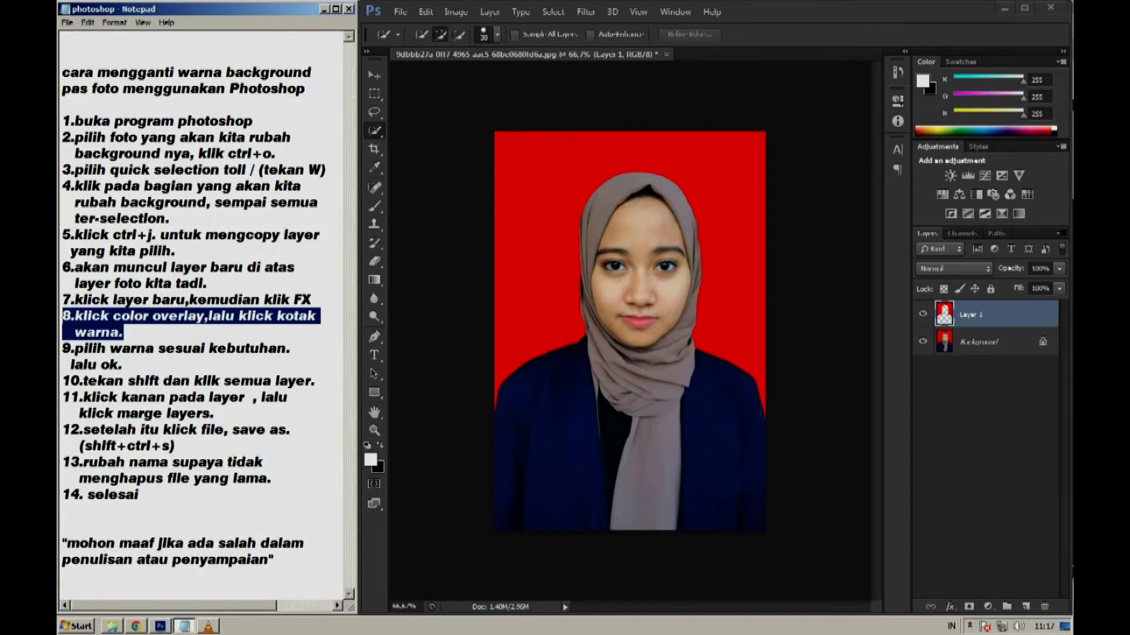
{"action": "left_click", "coordinate": [950, 607]}
{"action": "left_click", "coordinate": [950, 608]}
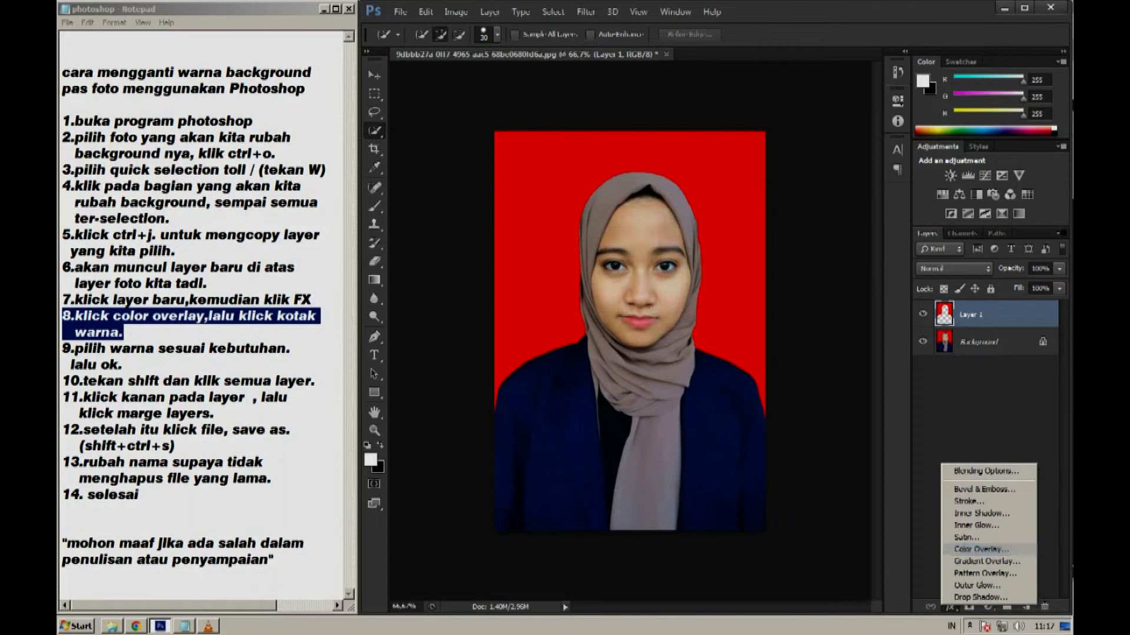
{"action": "left_click", "coordinate": [981, 550]}
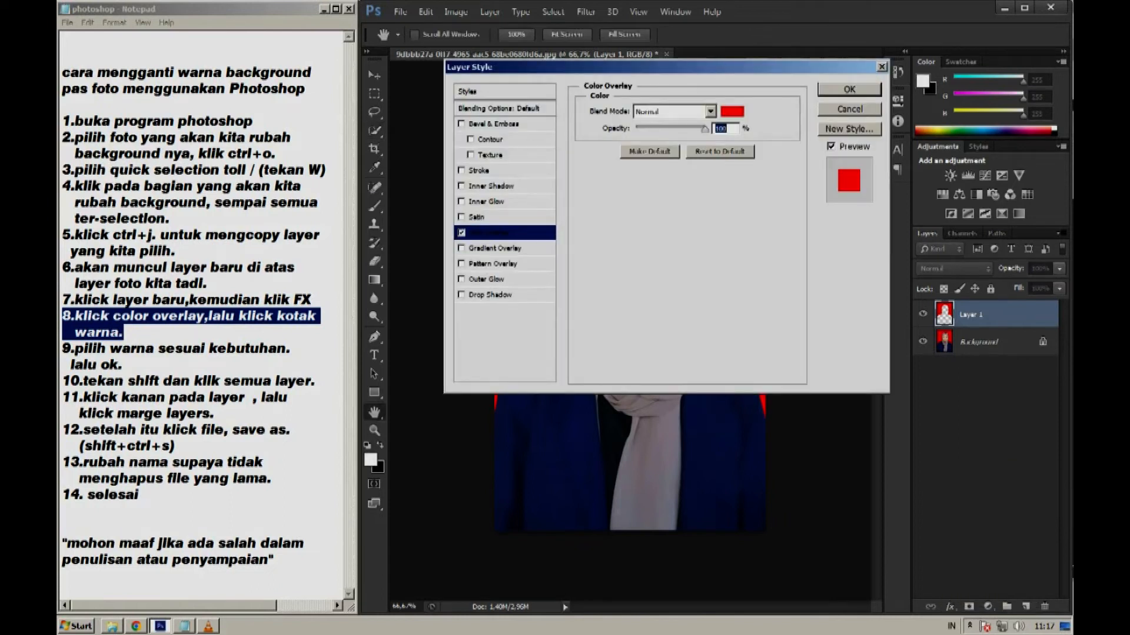
Set the overlay color to blue 0c00ff, highlighting instruction 9 in the Notepad notes, and apply the layer style
{"action": "left_click", "coordinate": [732, 111]}
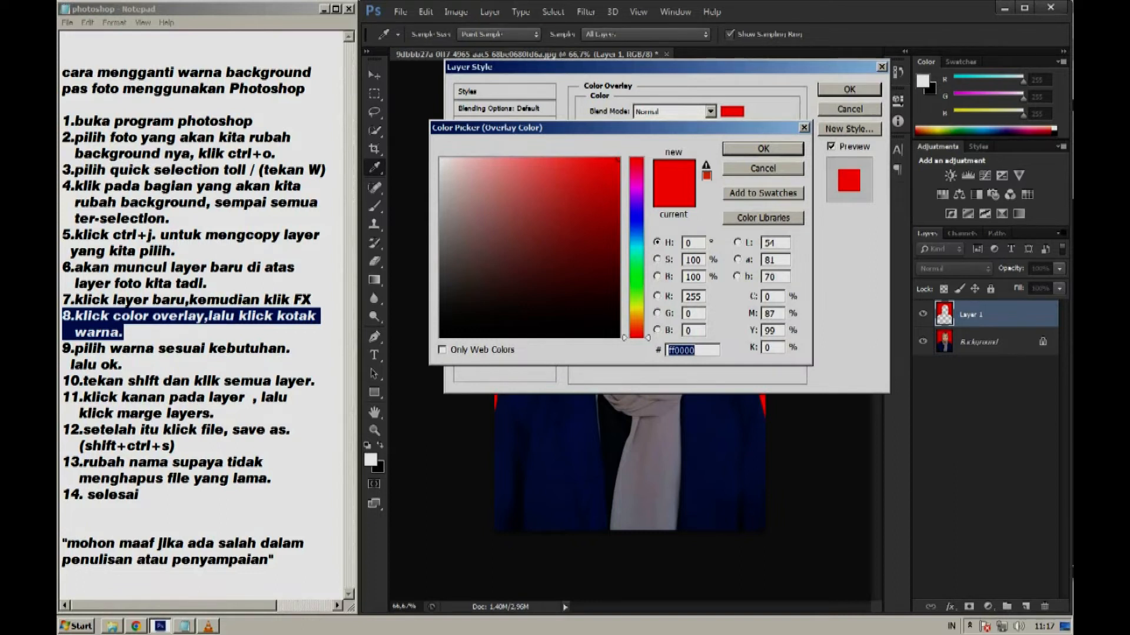
{"action": "left_click", "coordinate": [637, 216]}
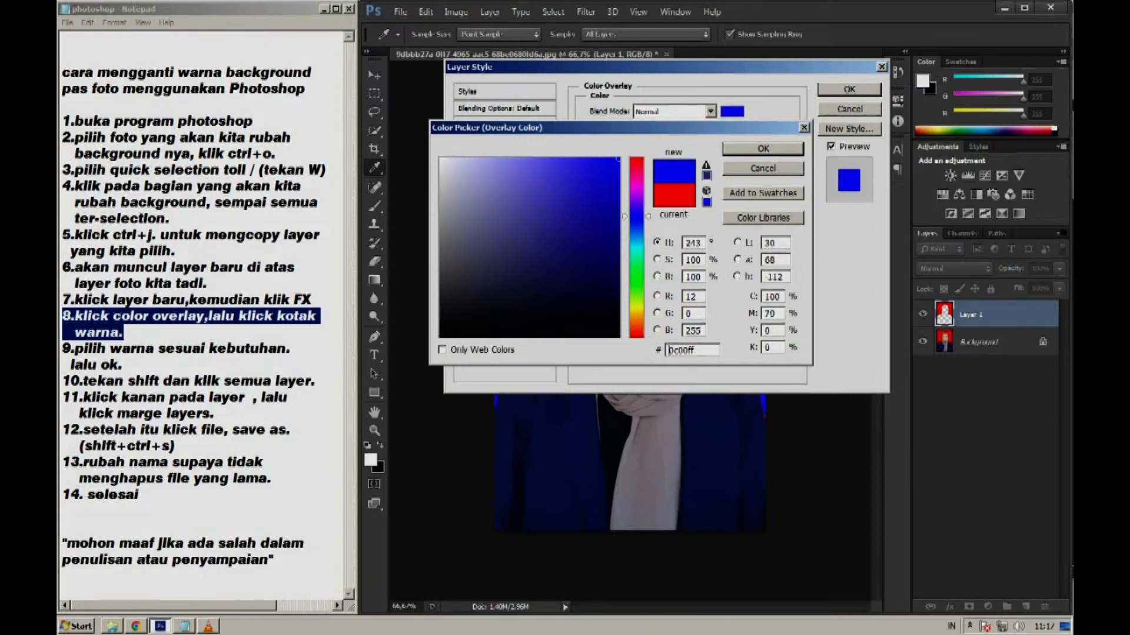
{"action": "left_click_drag", "start_coordinate": [124, 365], "coordinate": [64, 349]}
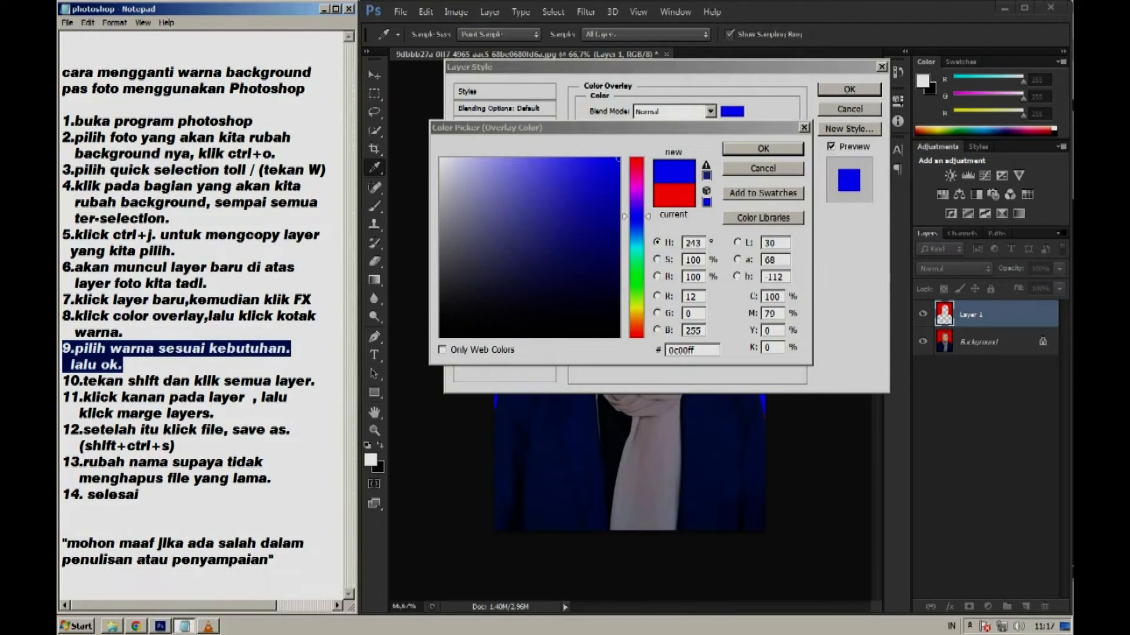
{"action": "mouse_move", "coordinate": [618, 158]}
{"action": "left_mouse_down"}
{"action": "mouse_move", "coordinate": [619, 170]}
{"action": "mouse_move", "coordinate": [619, 158]}
{"action": "left_mouse_up"}
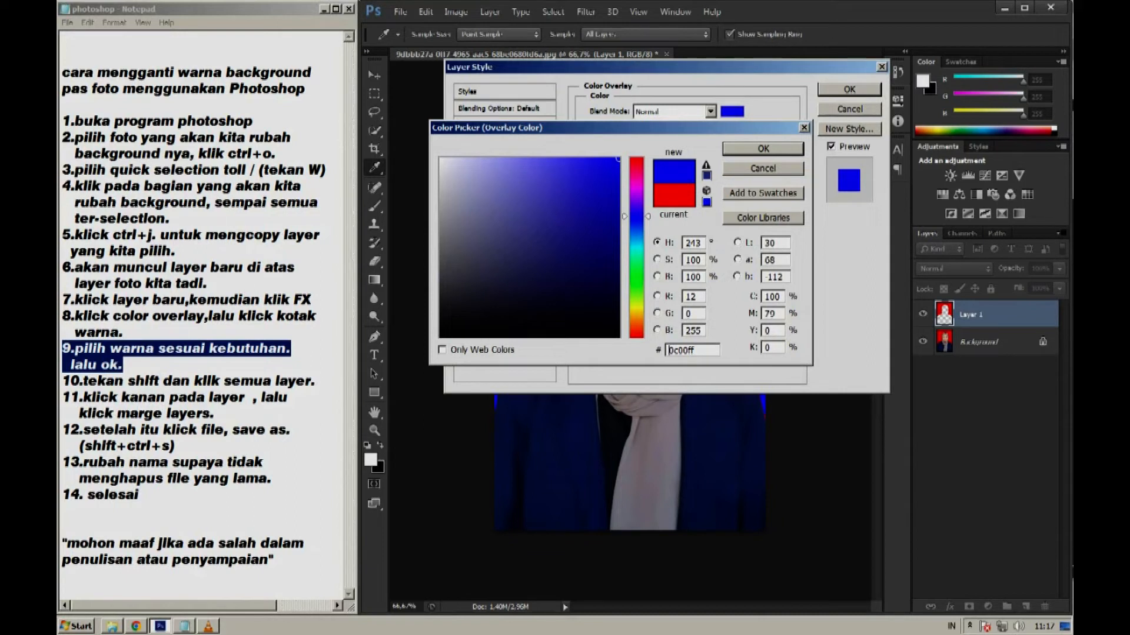
{"action": "key", "text": "Return"}
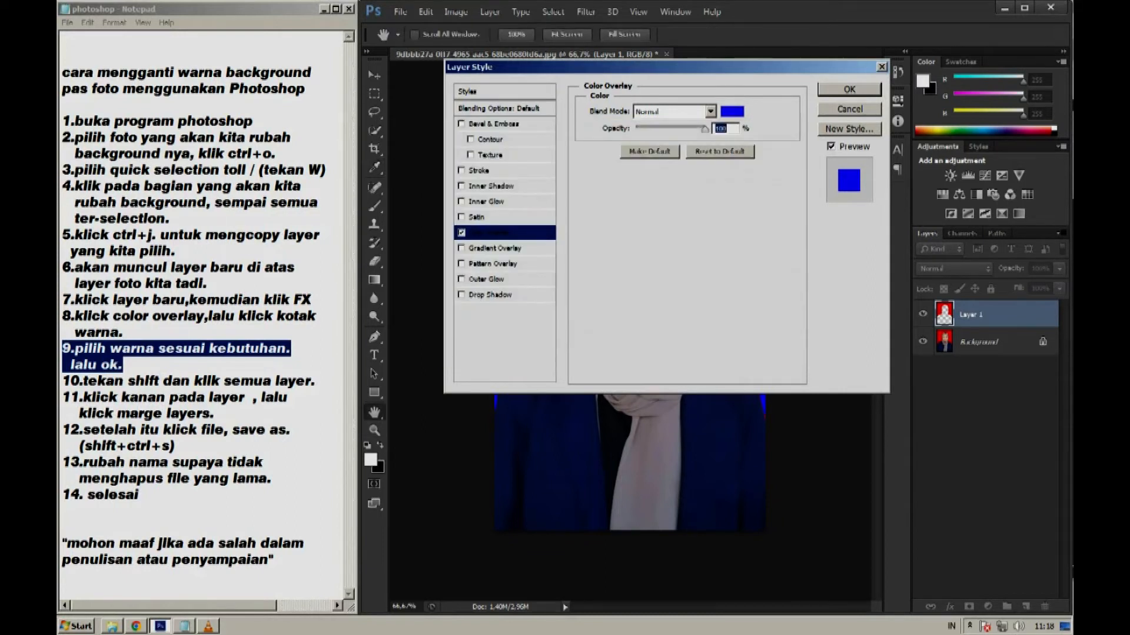
{"action": "left_click", "coordinate": [849, 89]}
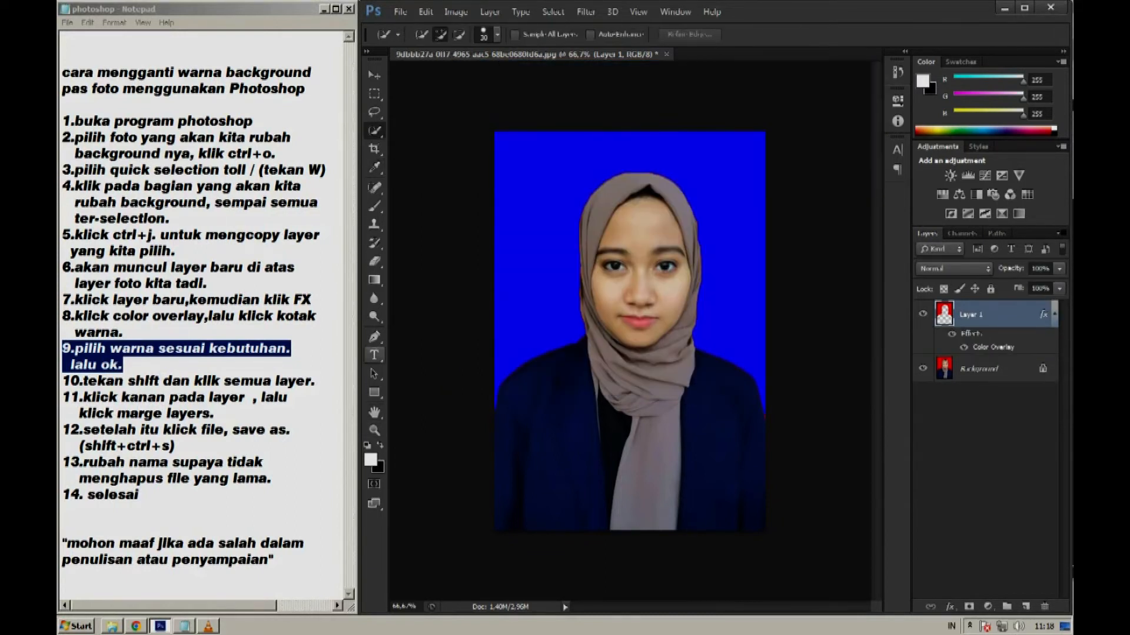
Highlight instructions 10 and 11 in the Notepad notes as each is followed, and merge Layer 1 with the Background layer in Photoshop
{"action": "left_click_drag", "start_coordinate": [315, 381], "coordinate": [62, 381]}
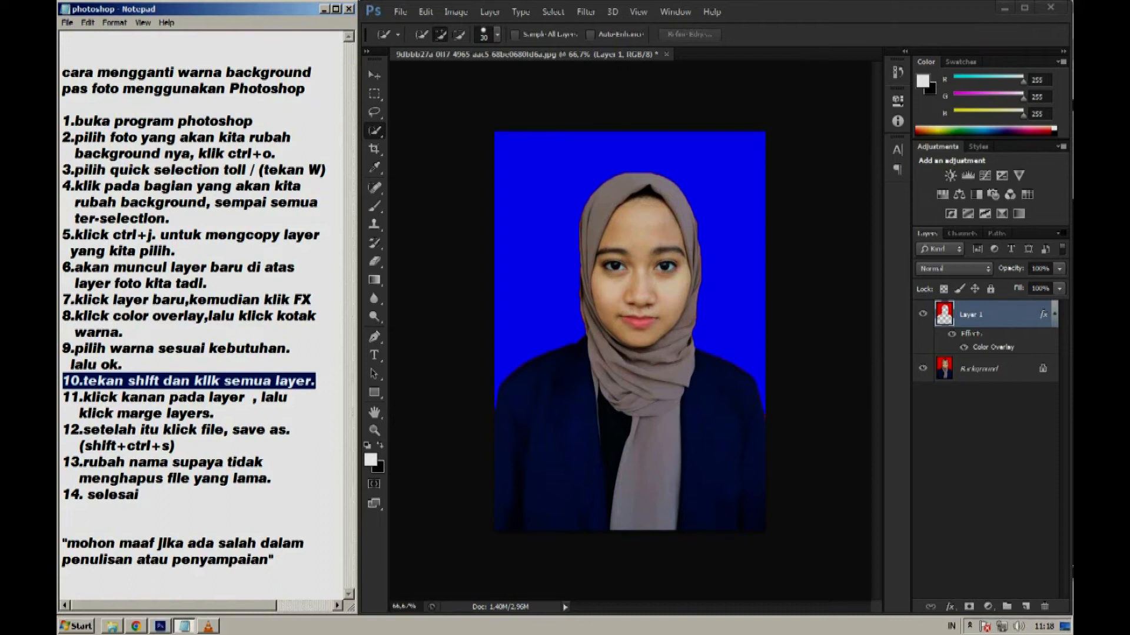
{"action": "left_click", "coordinate": [979, 369]}
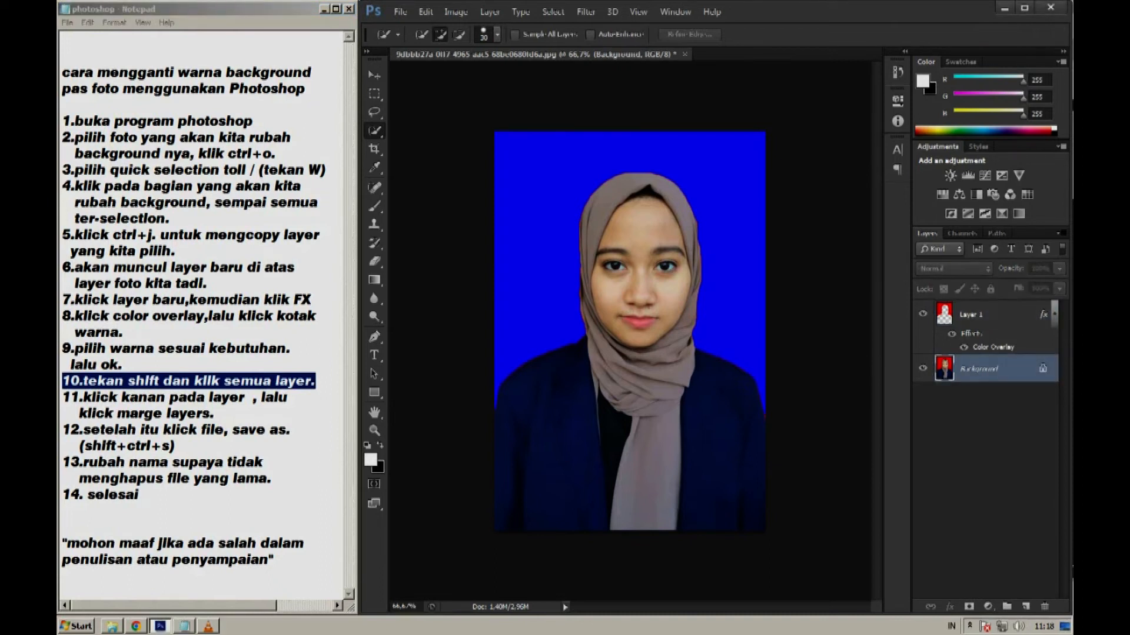
{"action": "left_click", "coordinate": [979, 315], "text": "shift"}
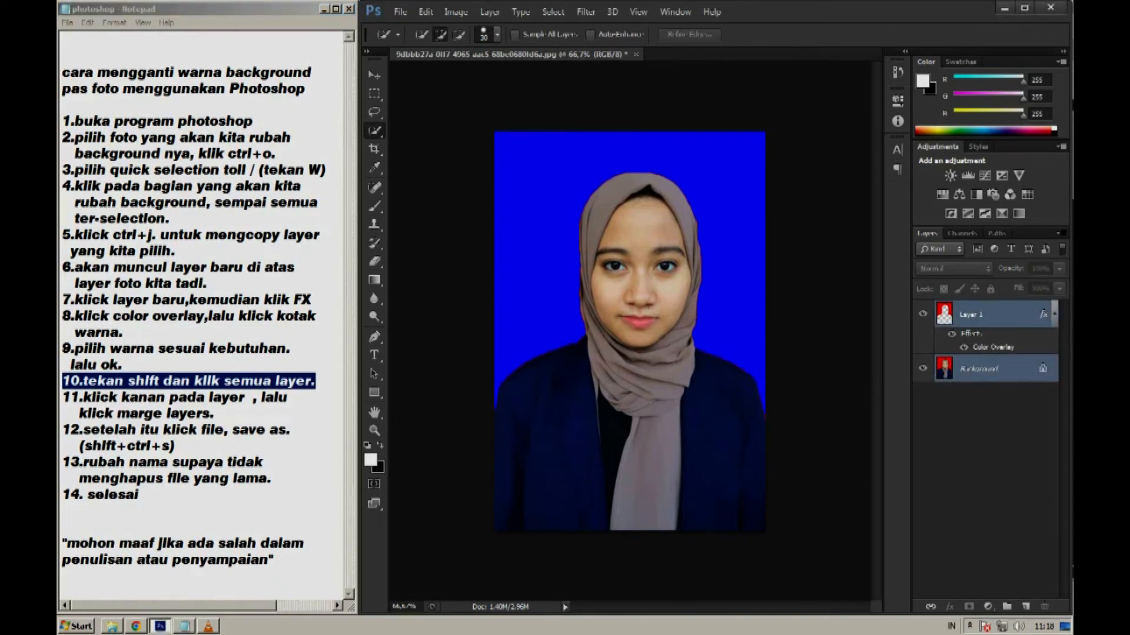
{"action": "left_click_drag", "start_coordinate": [215, 414], "coordinate": [63, 397]}
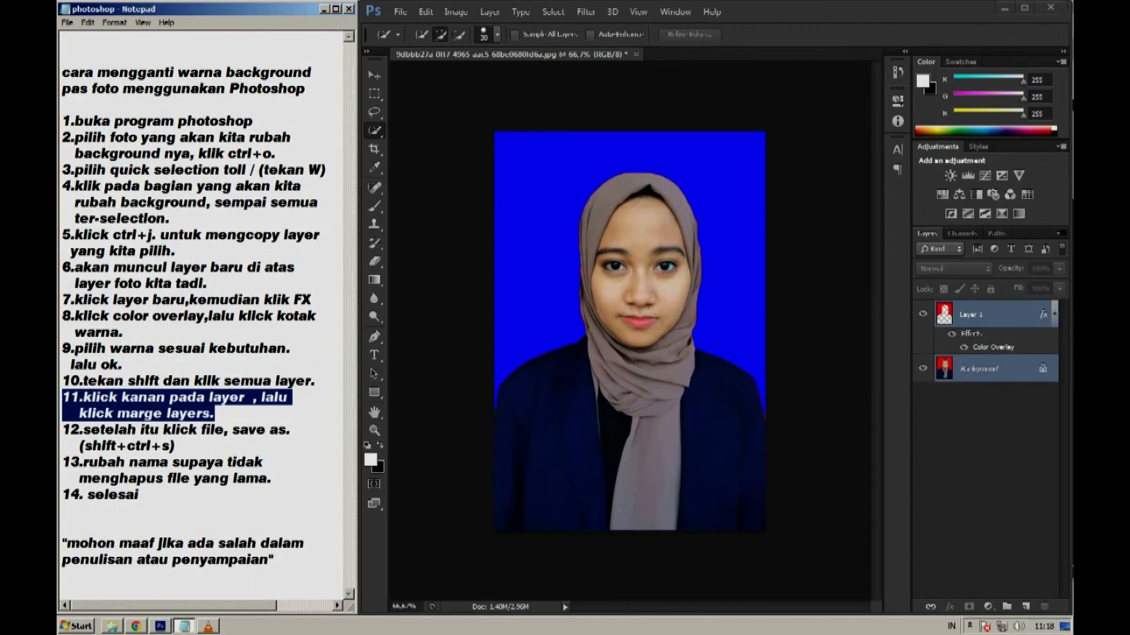
{"action": "key", "text": "alt+Tab"}
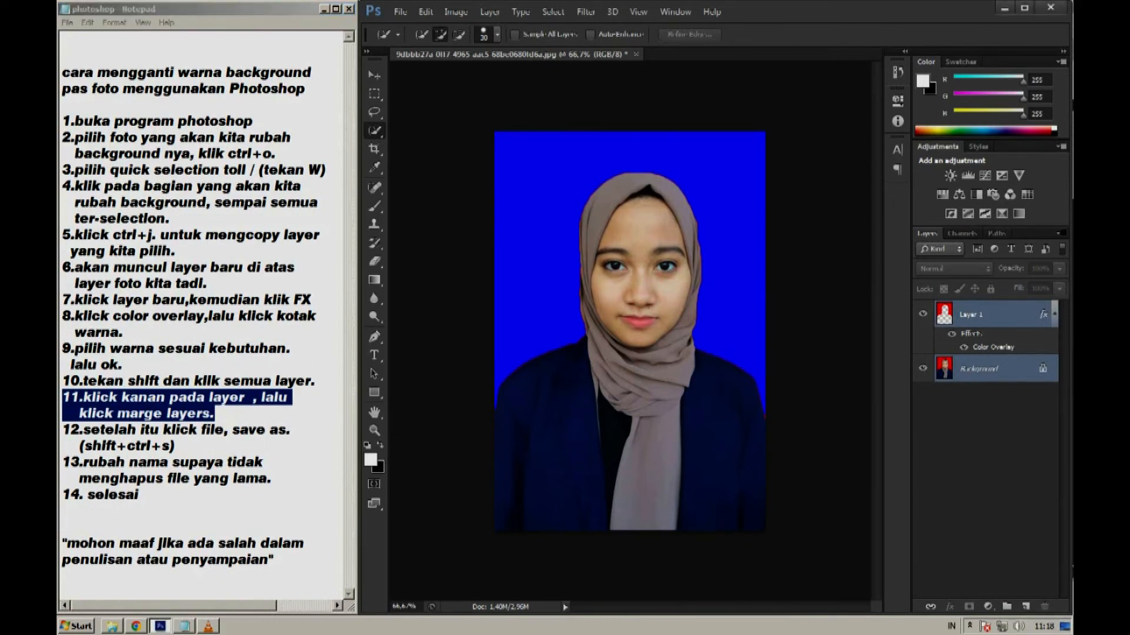
{"action": "right_click", "coordinate": [956, 369]}
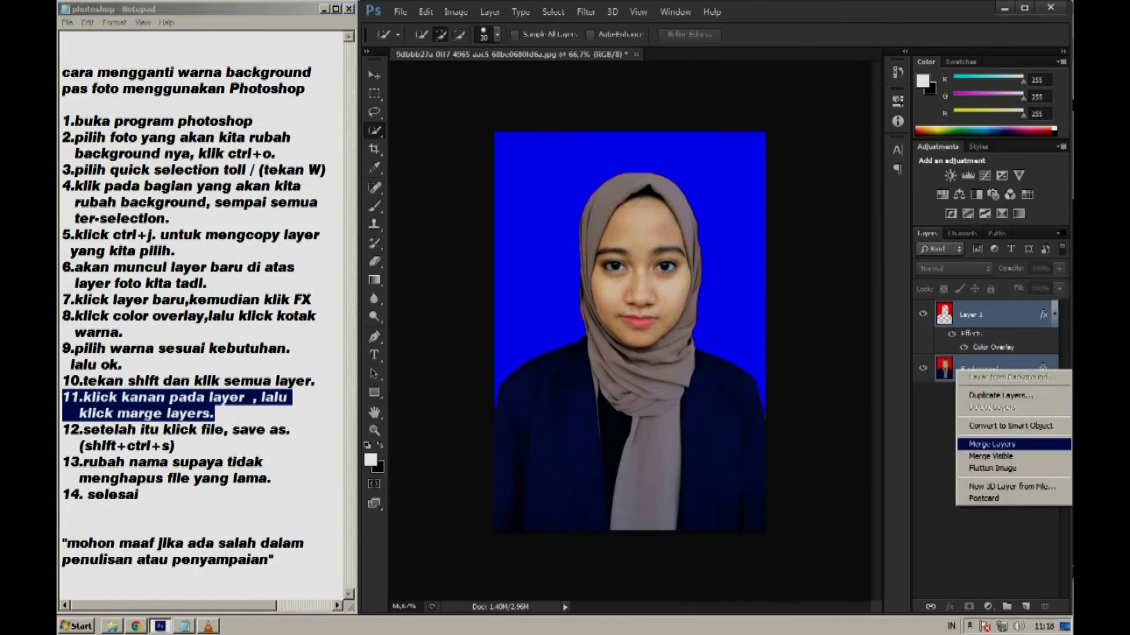
{"action": "left_click", "coordinate": [991, 444]}
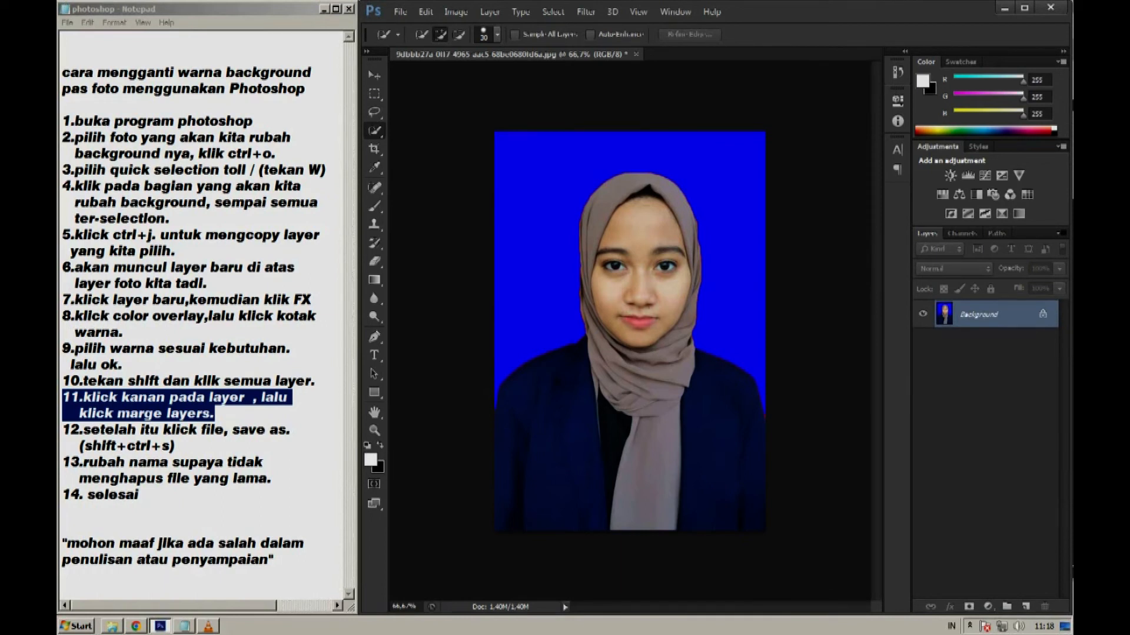
Highlight instruction 12 in the Notepad notes, and start saving the merged photo as a separate file in Photoshop
{"action": "left_click_drag", "start_coordinate": [175, 446], "coordinate": [63, 431]}
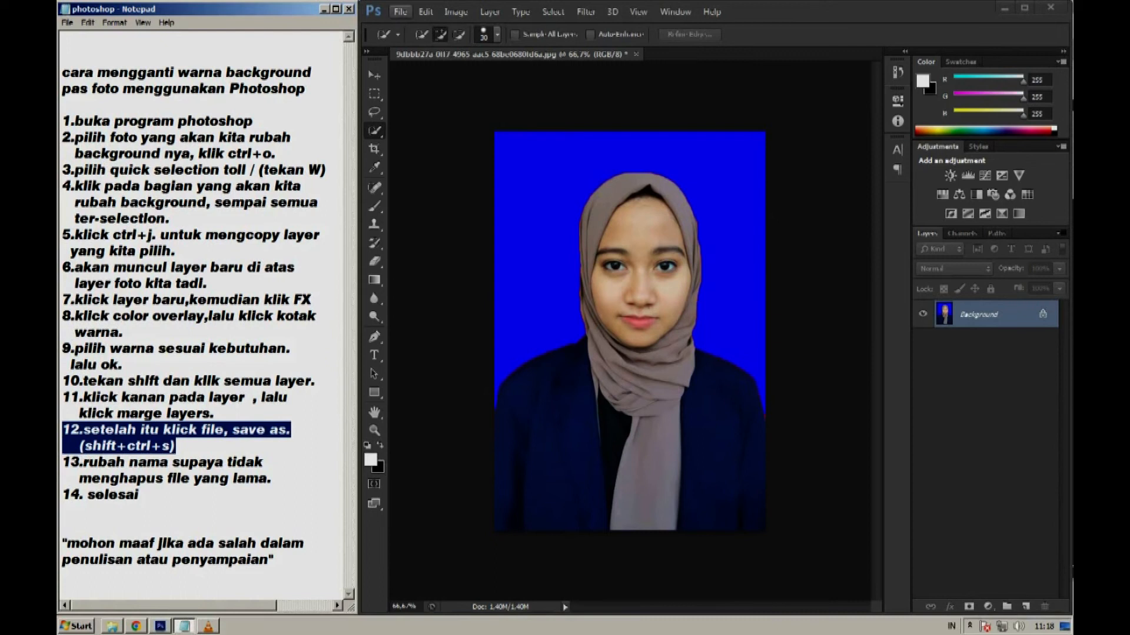
{"action": "left_click", "coordinate": [401, 12]}
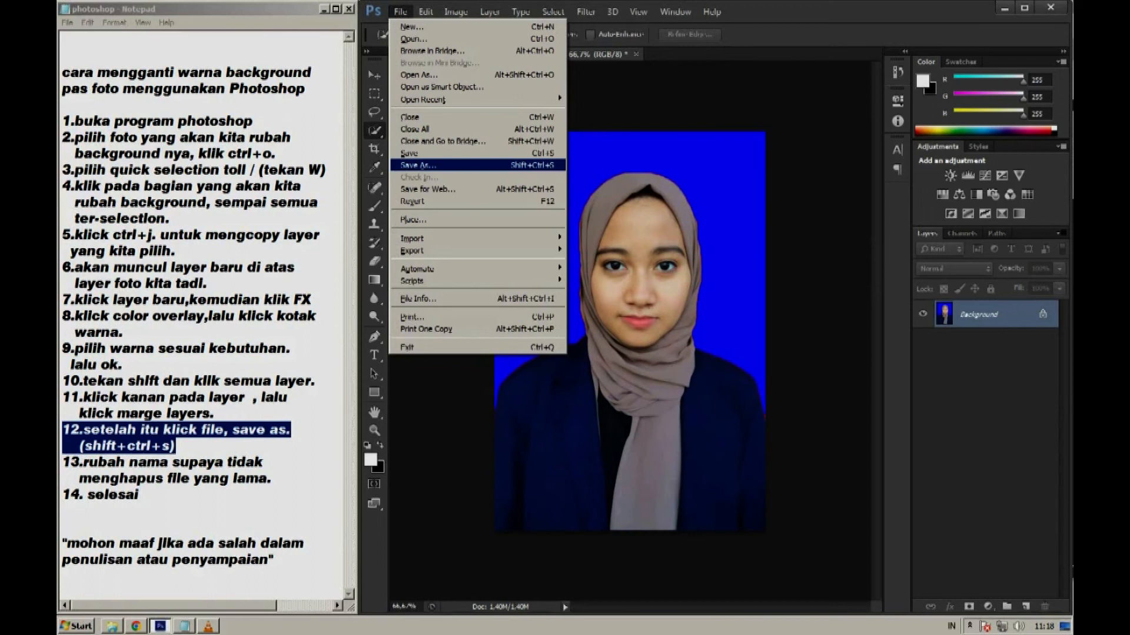
{"action": "left_click", "coordinate": [418, 165]}
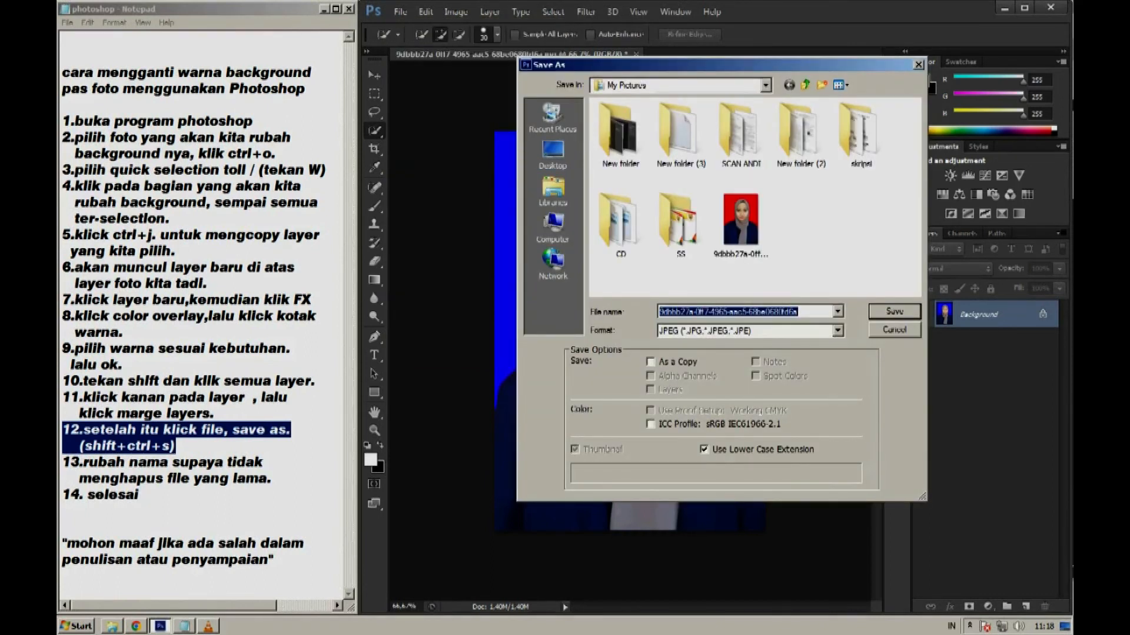
Highlight instruction 13 in the Notepad notes, and save the photo as a JPEG named biru at maximum quality 12 in My Pictures
{"action": "left_click_drag", "start_coordinate": [272, 479], "coordinate": [63, 462]}
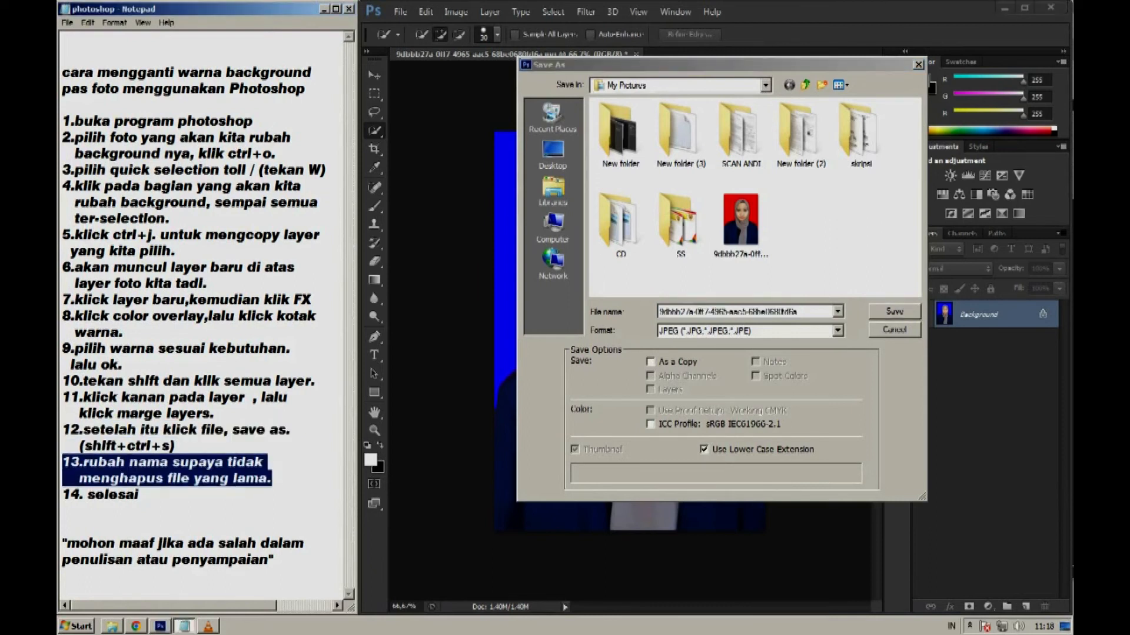
{"action": "key", "text": "alt+Tab"}
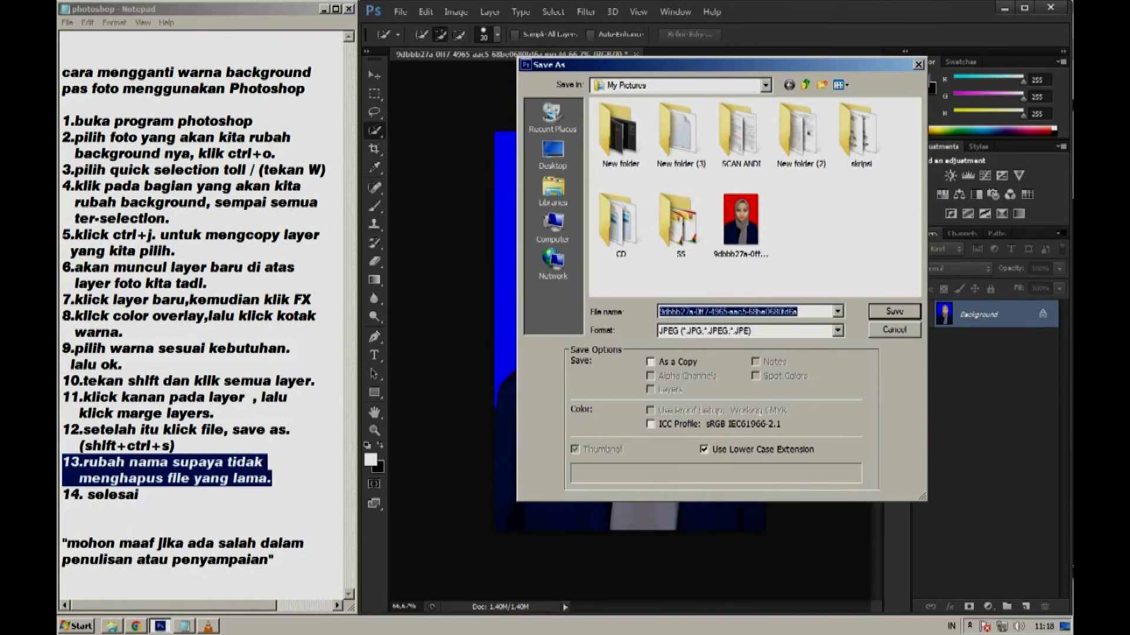
{"action": "type", "text": "hini"}
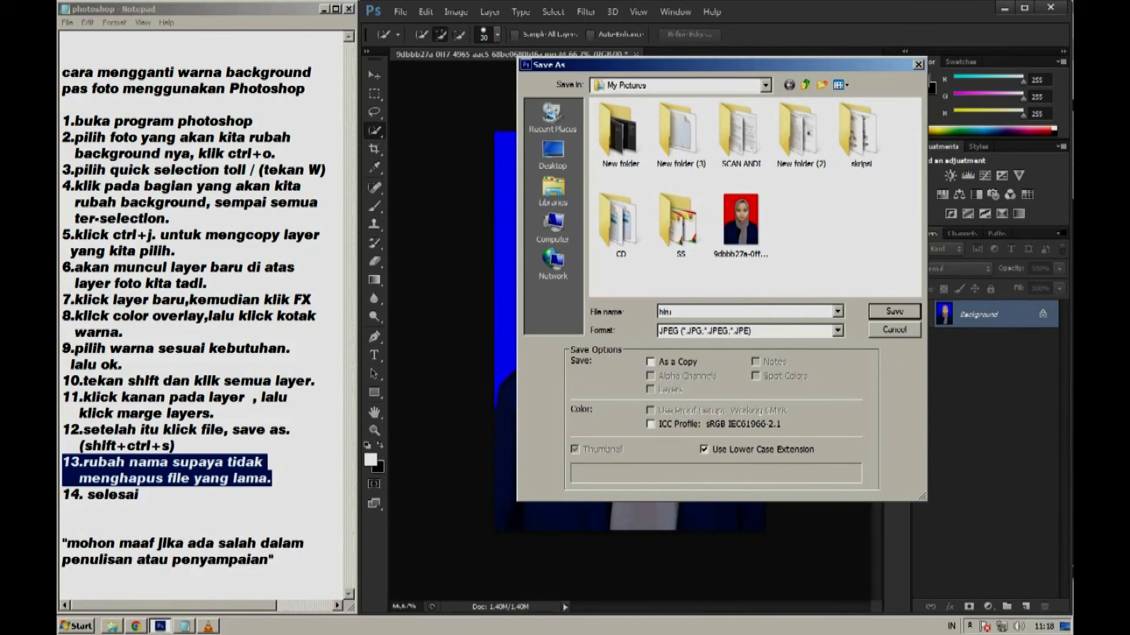
{"action": "key", "text": "Return"}
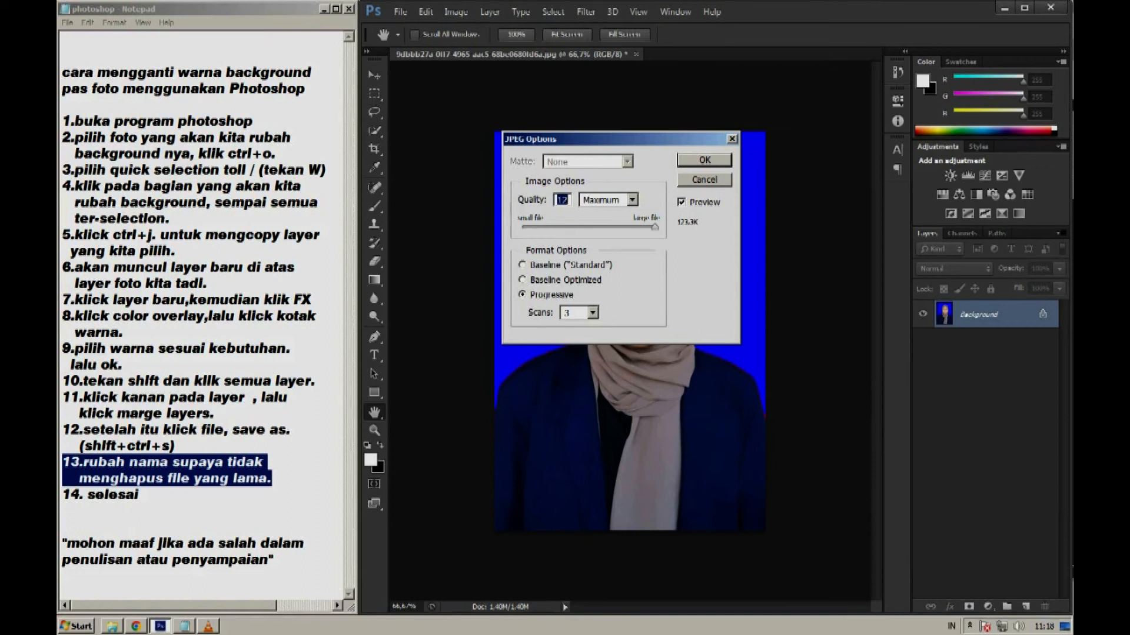
{"action": "key", "text": "Return"}
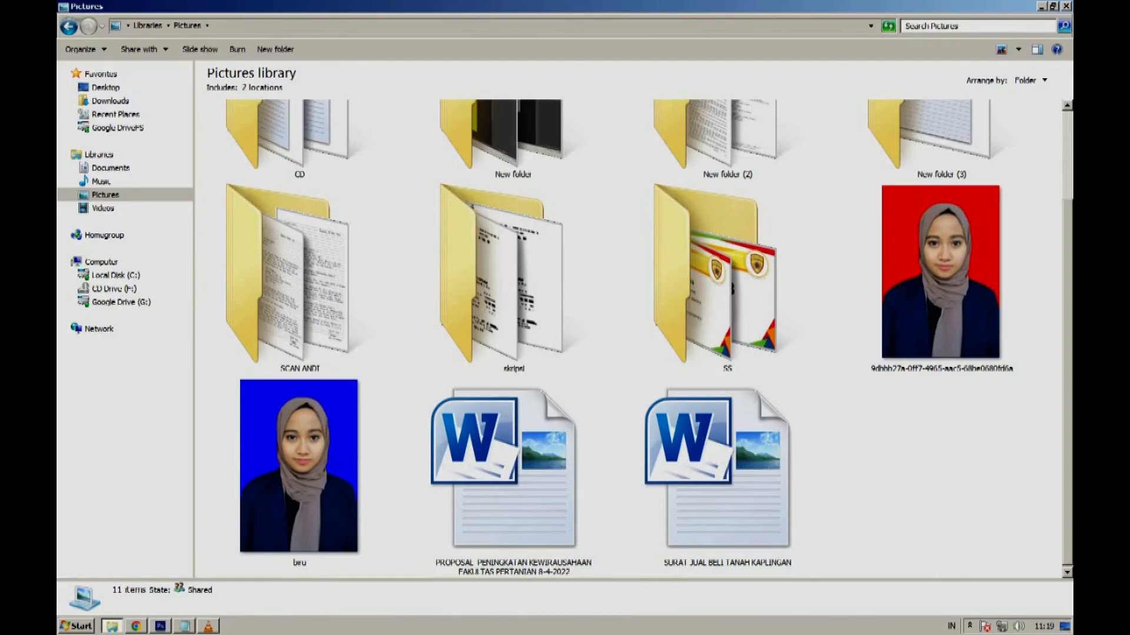
Open the original red-background photo from the Pictures library in Windows Photo Viewer and browse through the images to compare it with the blue version
{"action": "double_click", "coordinate": [940, 271]}
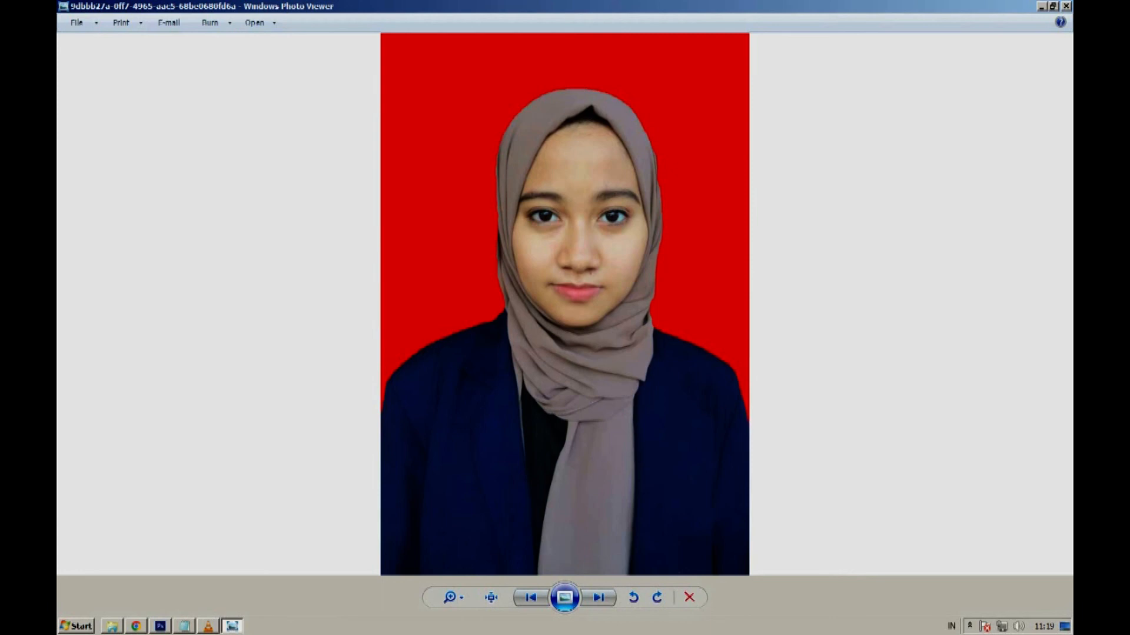
{"action": "left_click", "coordinate": [598, 597]}
{"action": "left_click", "coordinate": [598, 598]}
{"action": "left_click", "coordinate": [598, 597]}
{"action": "left_click", "coordinate": [598, 597]}
{"action": "left_click", "coordinate": [209, 626]}
{"action": "left_click", "coordinate": [122, 601]}
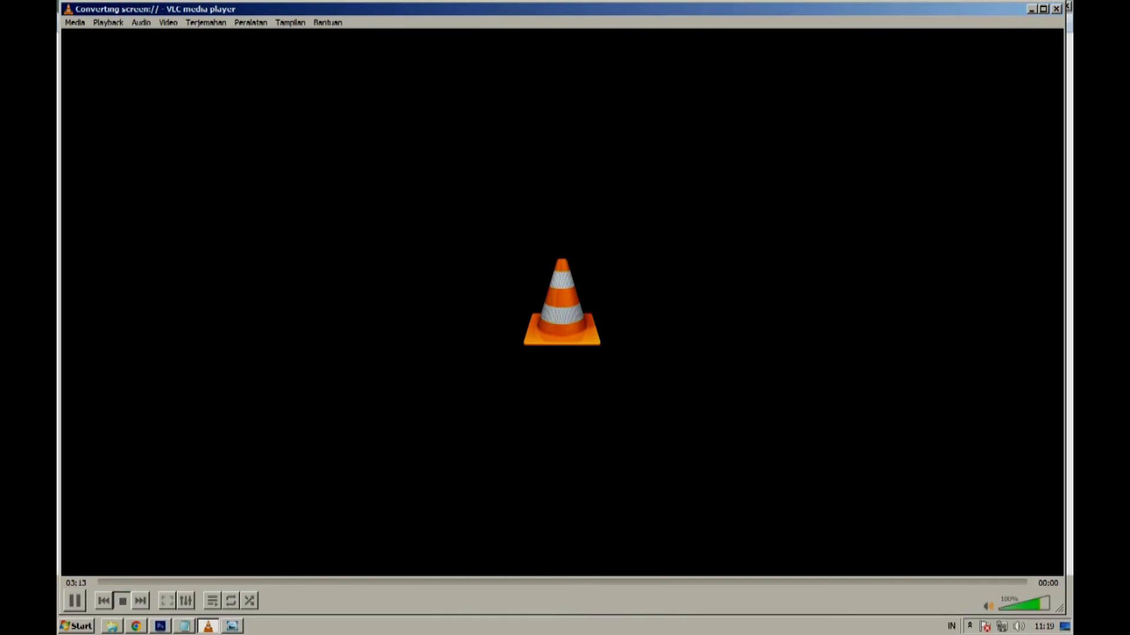